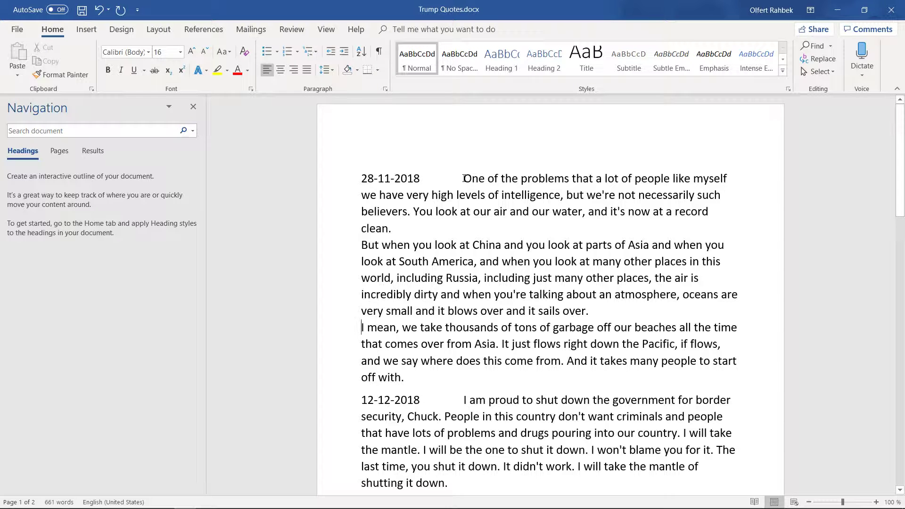
Examine how the dates and quote texts are laid out in the document's paragraphs.
{"action": "left_click_drag", "start_coordinate": [464, 178], "coordinate": [526, 372]}
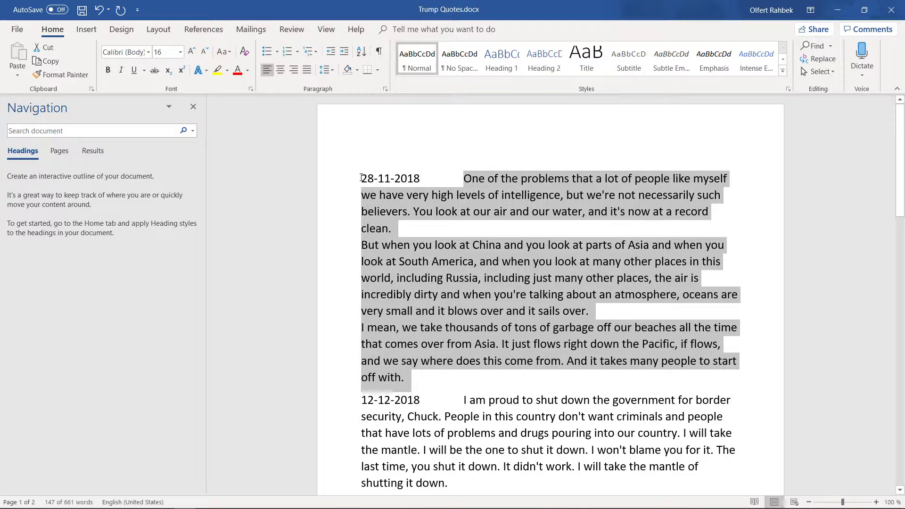
{"action": "left_click_drag", "start_coordinate": [361, 178], "coordinate": [420, 178]}
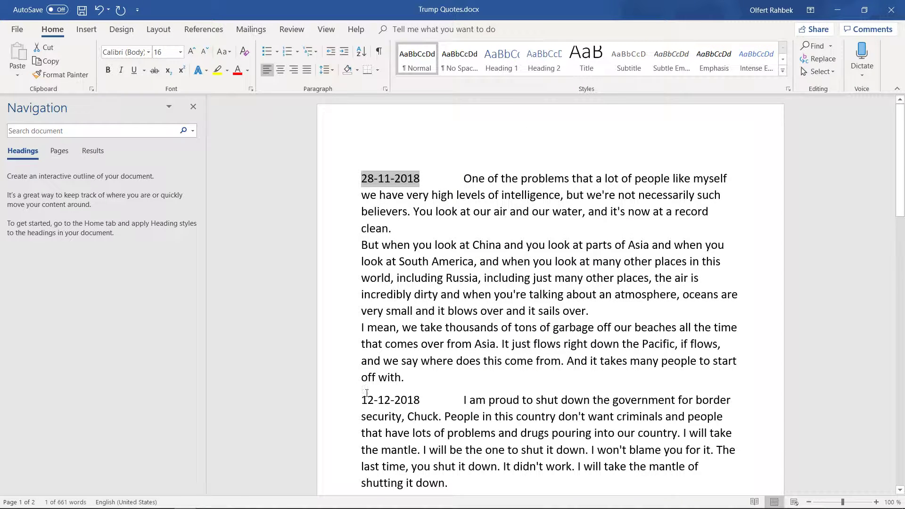
{"action": "left_click_drag", "start_coordinate": [361, 400], "coordinate": [509, 482]}
{"action": "scroll", "coordinate": [621, 386], "scroll_direction": "down", "scroll_amount": 1}
{"action": "scroll", "coordinate": [621, 386], "scroll_direction": "down", "scroll_amount": 3}
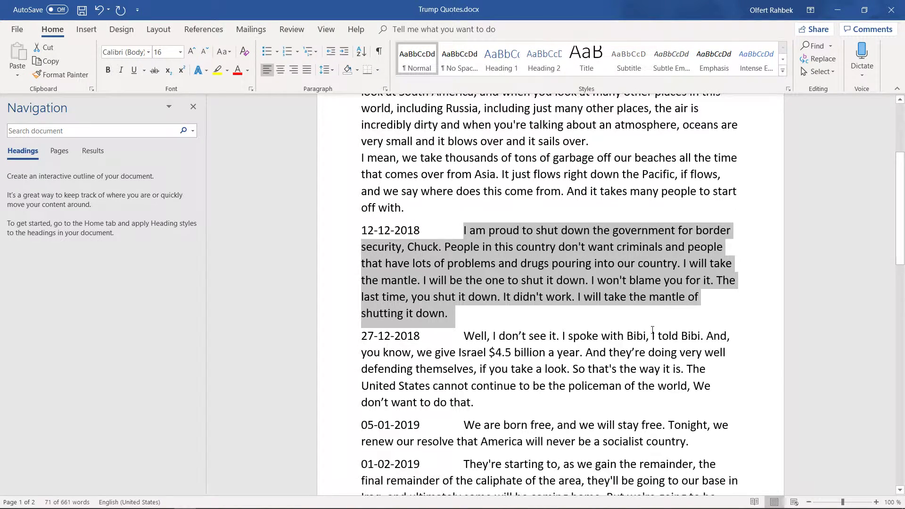
{"action": "scroll", "coordinate": [653, 334], "scroll_direction": "up", "scroll_amount": 3}
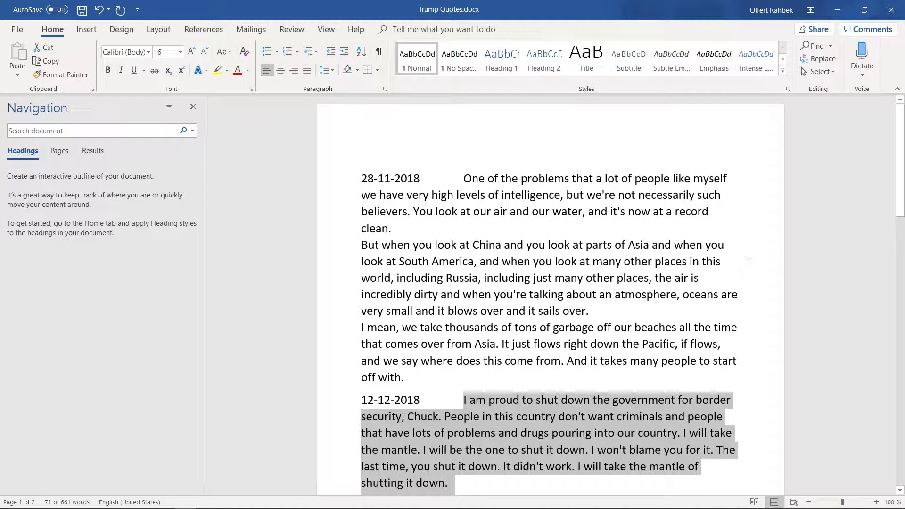
Show the formatting marks and remove the two manual line breaks inside the 28-11-2018 quote.
{"action": "left_click", "coordinate": [764, 223]}
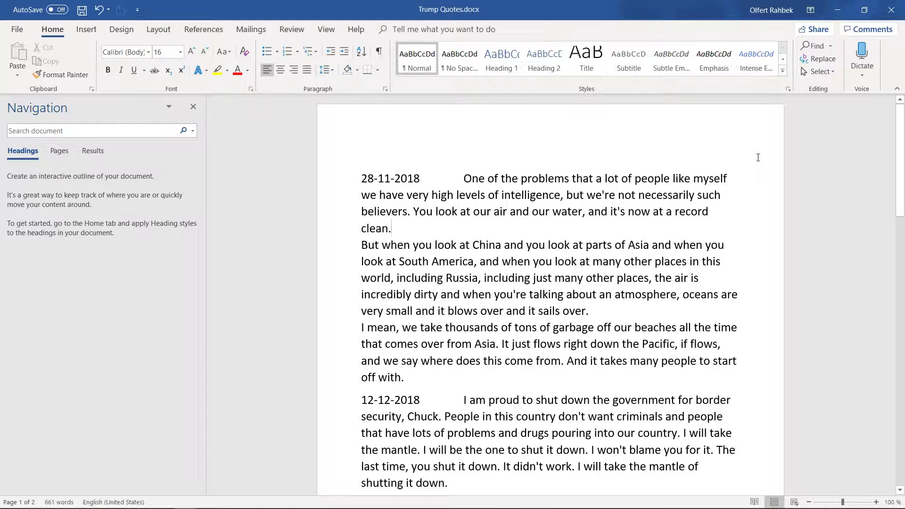
{"action": "left_click", "coordinate": [379, 52]}
{"action": "key", "text": "Delete"}
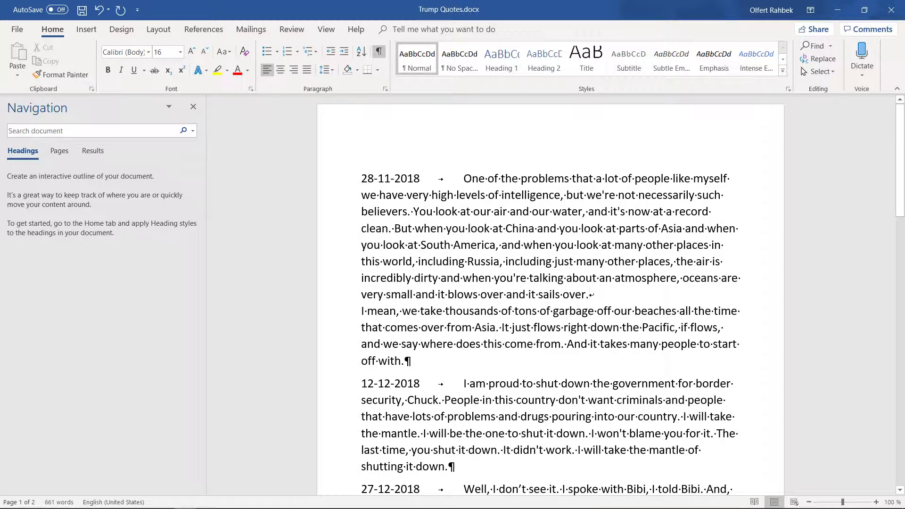
{"action": "key", "text": "Delete"}
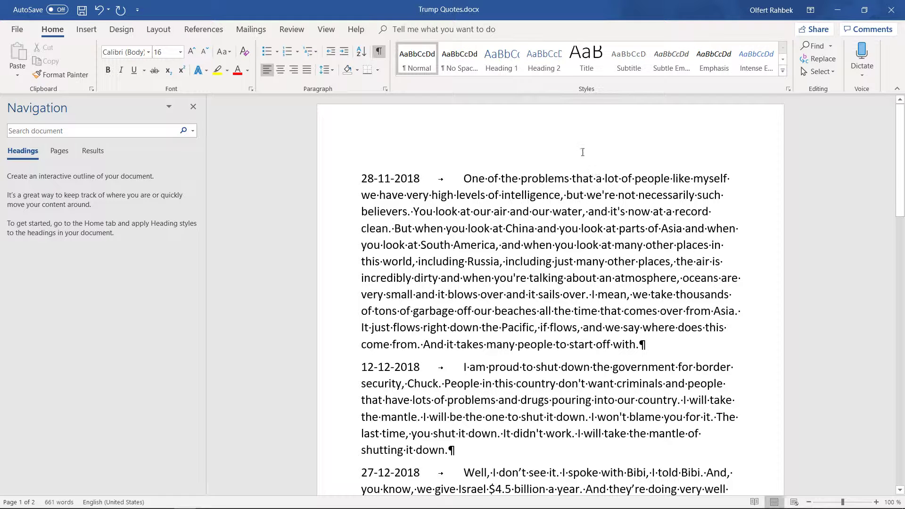
Copy the whole document's text and paste it into the Input Sheet of the Quotes for Upload.xlsx workbook in Excel, starting at cell A1.
{"action": "key", "text": "ctrl+a"}
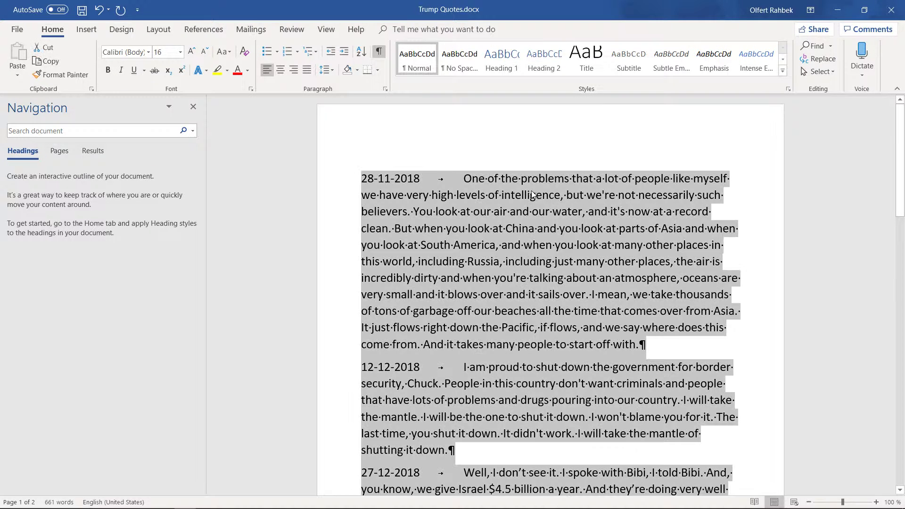
{"action": "left_click", "coordinate": [830, 13]}
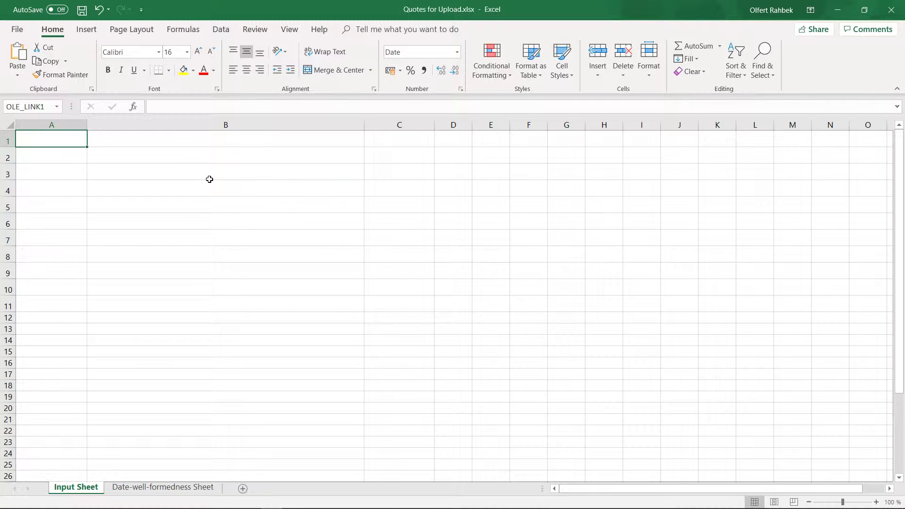
{"action": "left_click", "coordinate": [213, 172]}
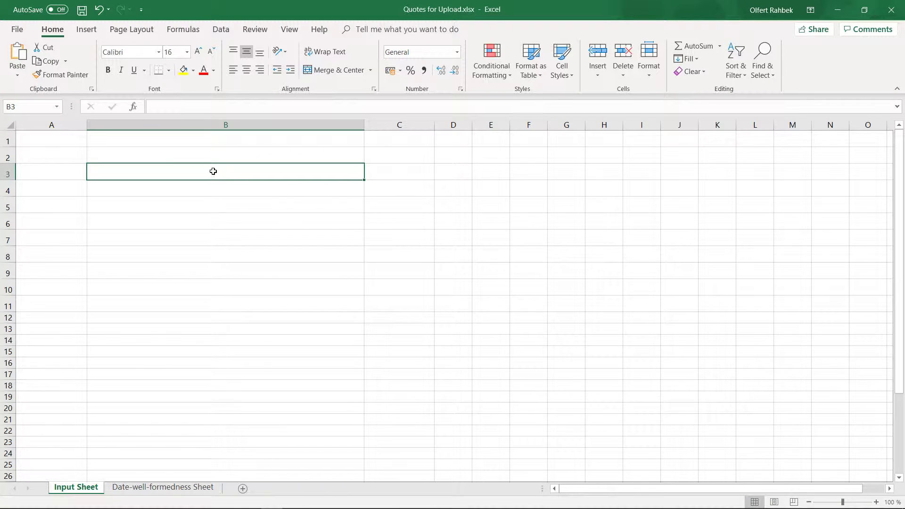
{"action": "left_click", "coordinate": [67, 140]}
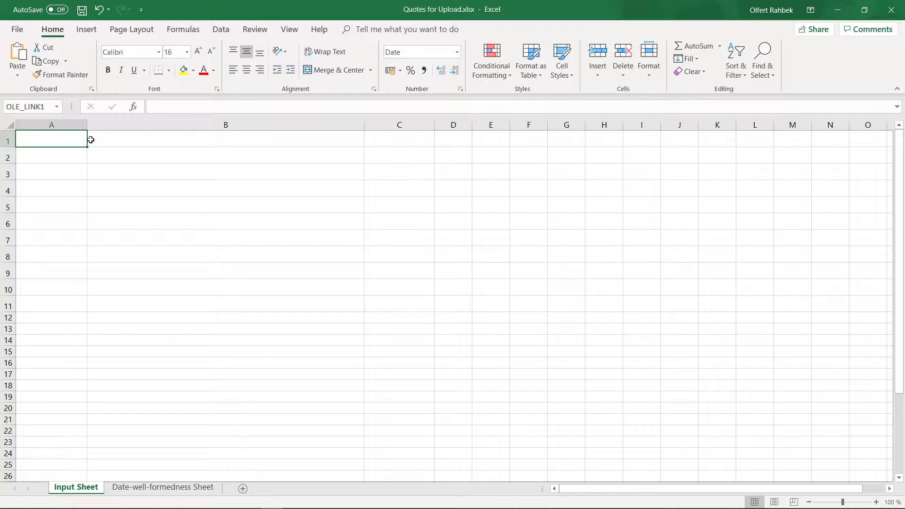
{"action": "key", "text": "ctrl+v"}
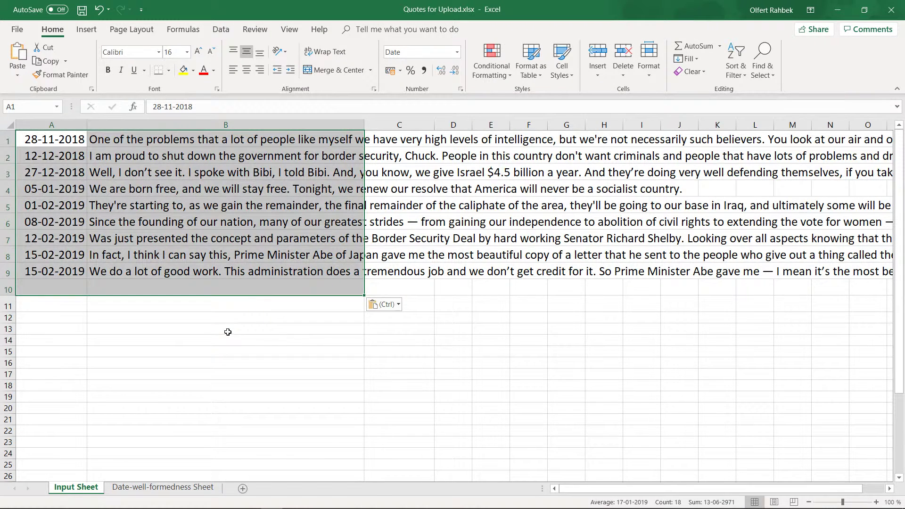
{"action": "left_click", "coordinate": [227, 332]}
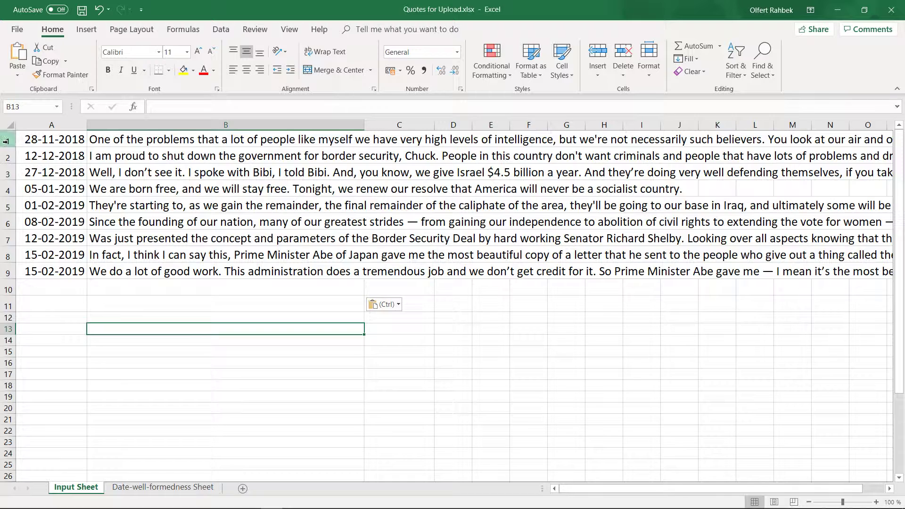
{"action": "left_click_drag", "start_coordinate": [6, 141], "coordinate": [7, 272]}
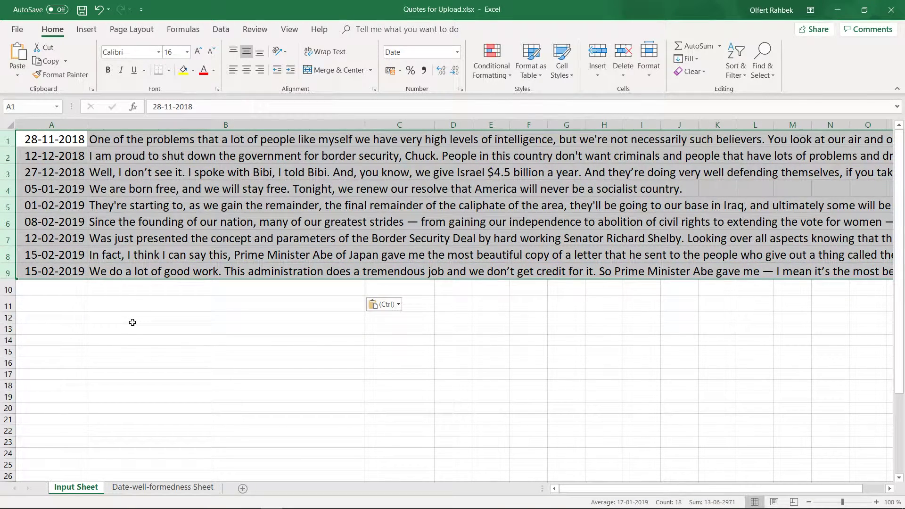
{"action": "left_click", "coordinate": [132, 322]}
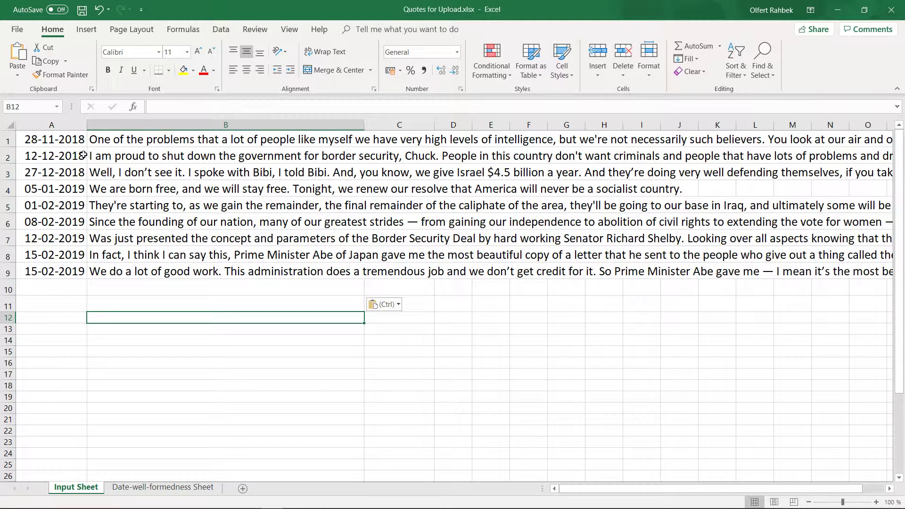
Copy the dates in A1:A9 and paste them into the Input column of the Date-well-formedness Sheet, starting at E2.
{"action": "left_click_drag", "start_coordinate": [60, 139], "coordinate": [43, 269]}
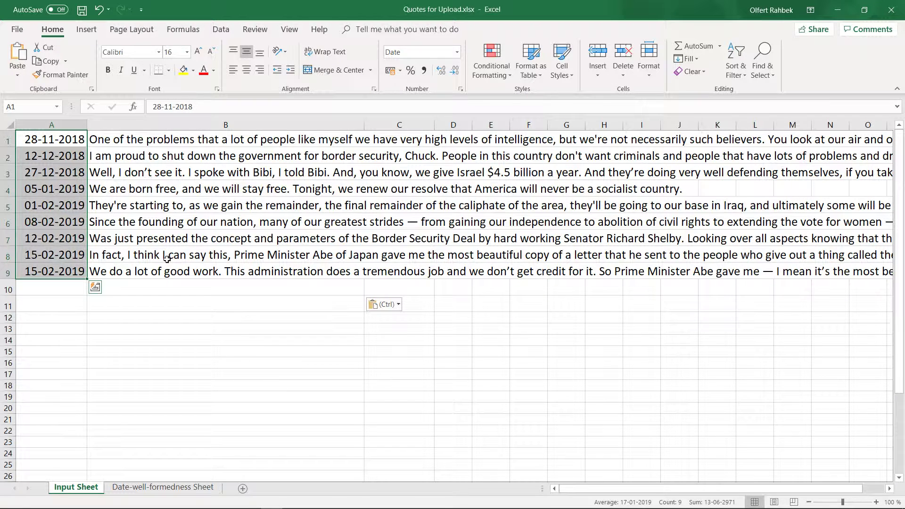
{"action": "key", "text": "ctrl+c"}
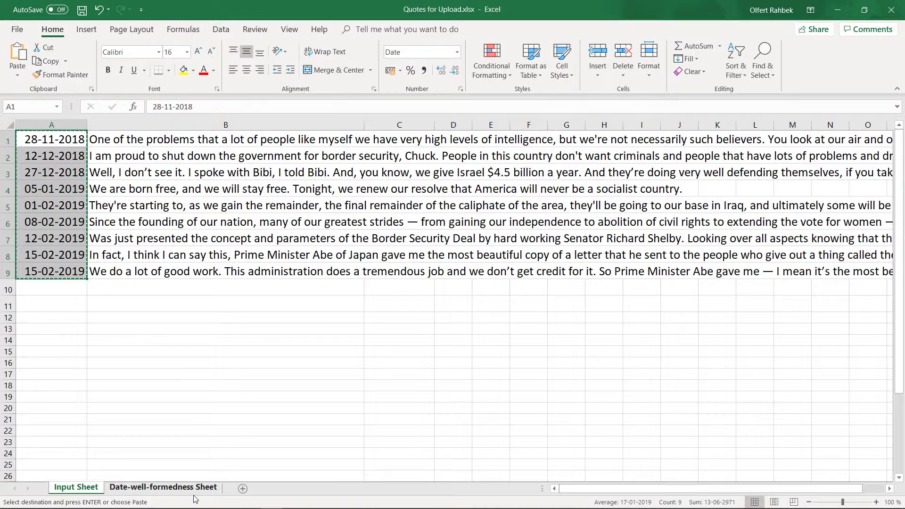
{"action": "left_click", "coordinate": [191, 488]}
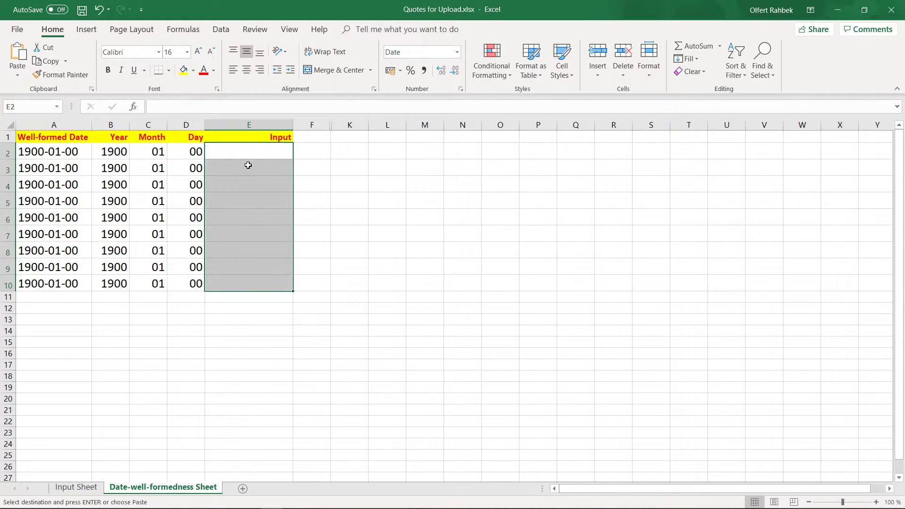
{"action": "left_click", "coordinate": [351, 169]}
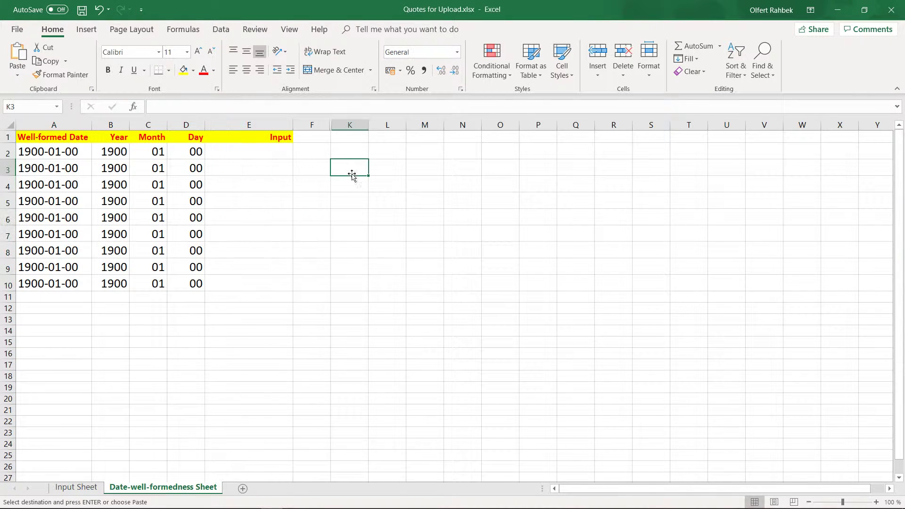
{"action": "left_click", "coordinate": [261, 152]}
{"action": "right_click", "coordinate": [261, 152]}
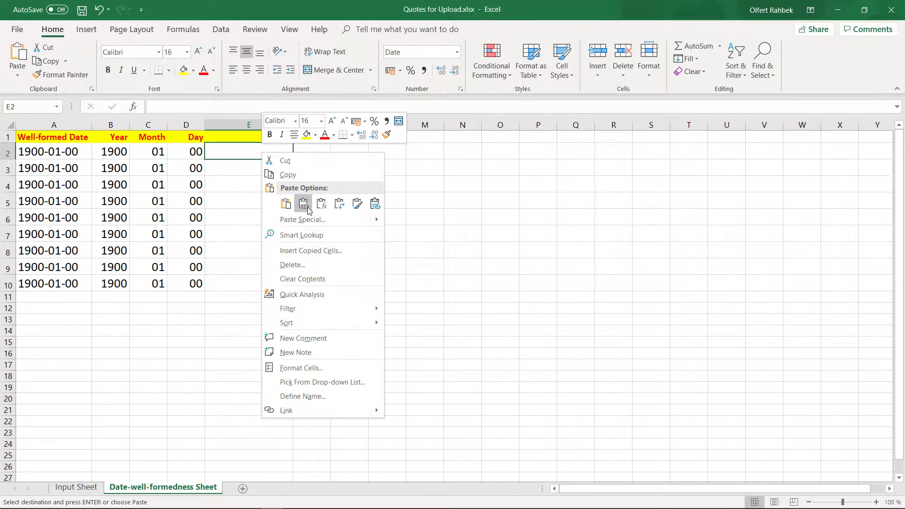
{"action": "key", "text": "Escape"}
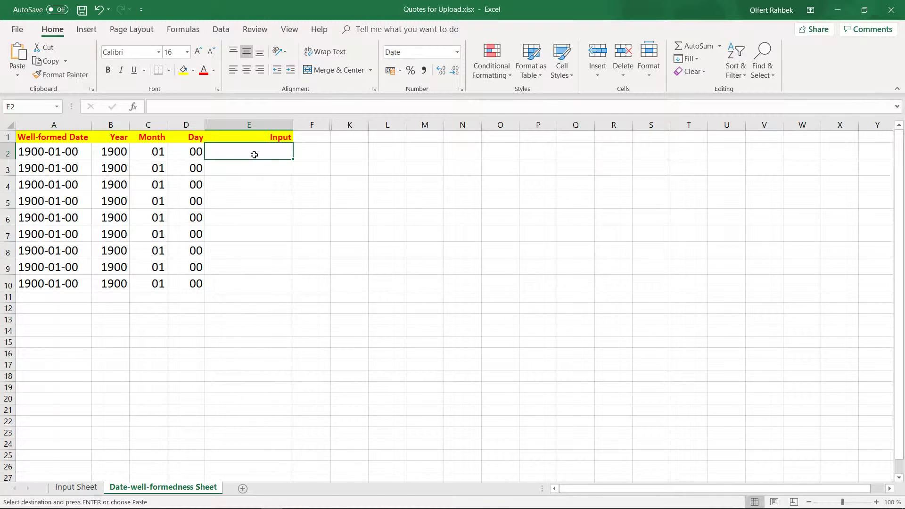
{"action": "key", "text": "ctrl+v"}
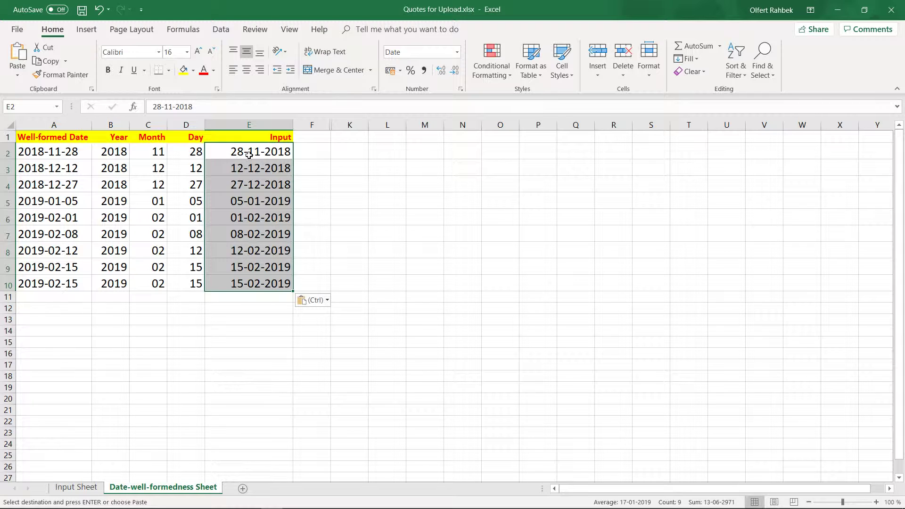
Inspect the row 2 formulas in the Well-formed Date, Year and Month columns.
{"action": "left_click", "coordinate": [57, 155]}
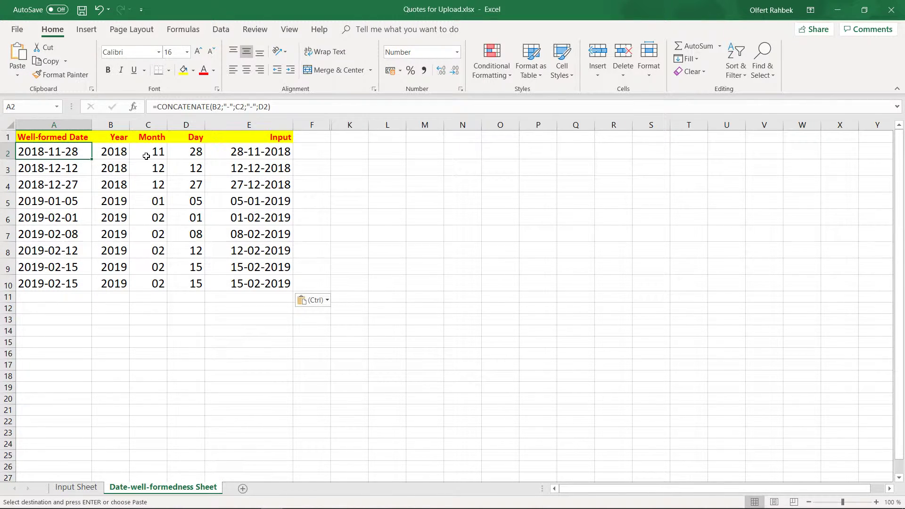
{"action": "left_click", "coordinate": [110, 152]}
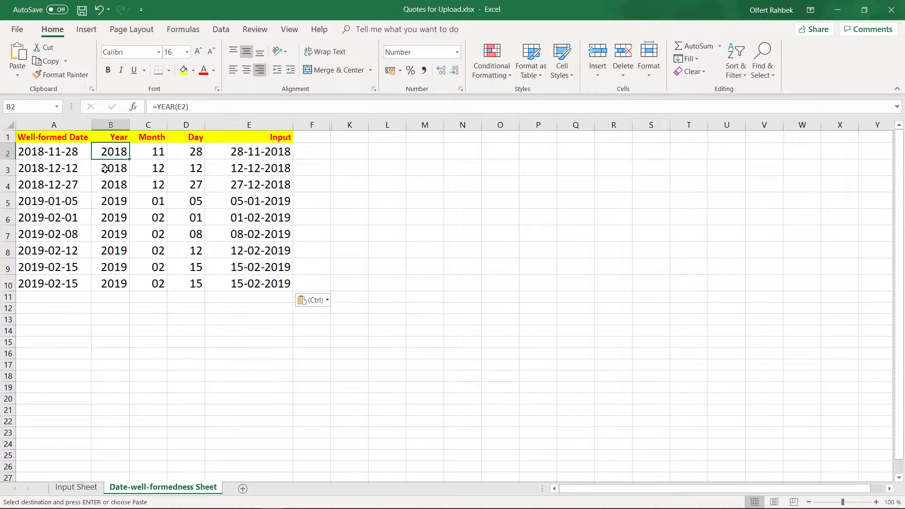
{"action": "left_click", "coordinate": [42, 151]}
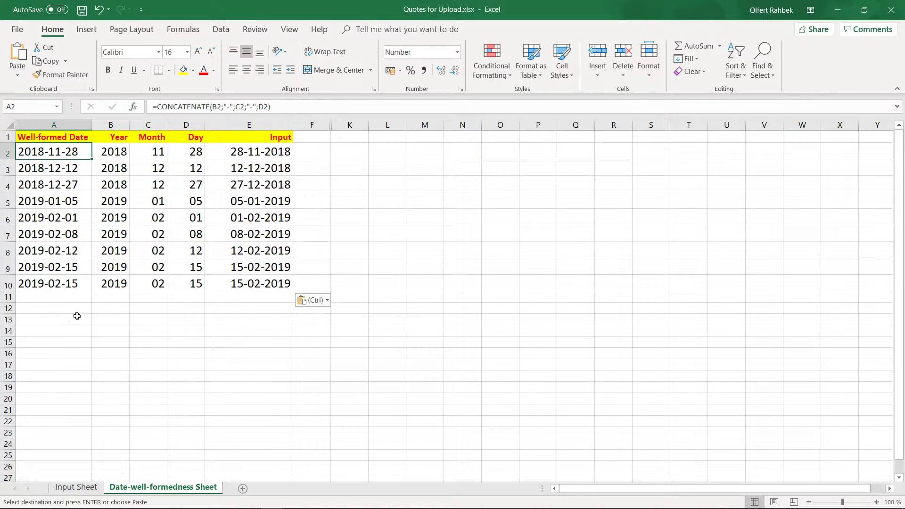
{"action": "left_click", "coordinate": [150, 151]}
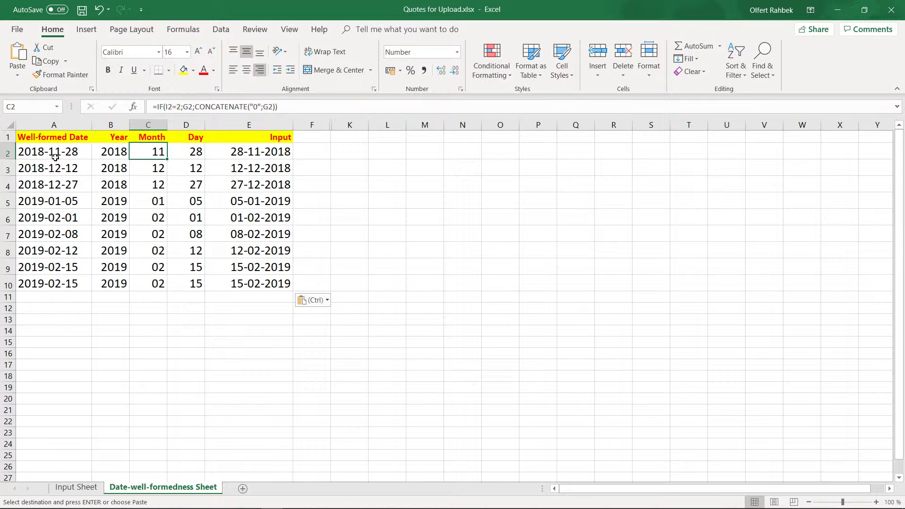
Copy the well-formed dates in A2:A10 and paste them as values over the dates in A1:A9 of the Input Sheet.
{"action": "left_click_drag", "start_coordinate": [53, 151], "coordinate": [31, 279]}
{"action": "key", "text": "ctrl+c"}
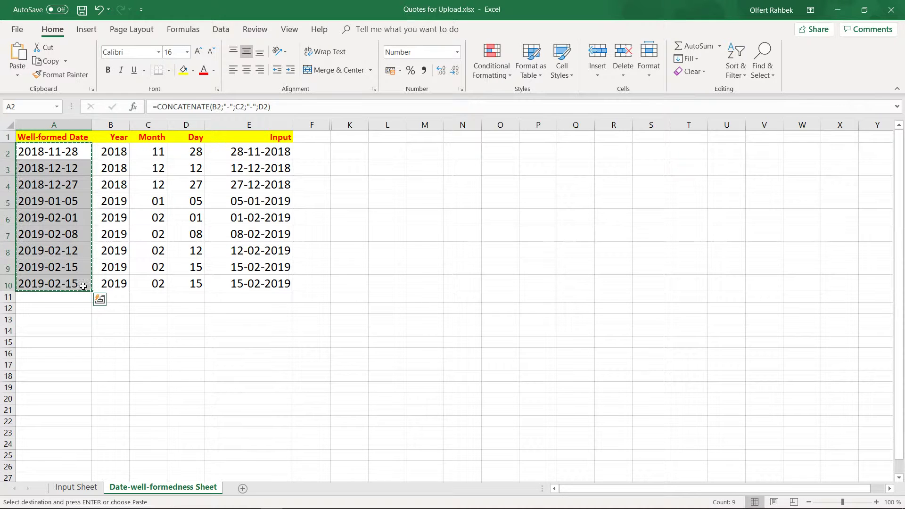
{"action": "left_click", "coordinate": [76, 487]}
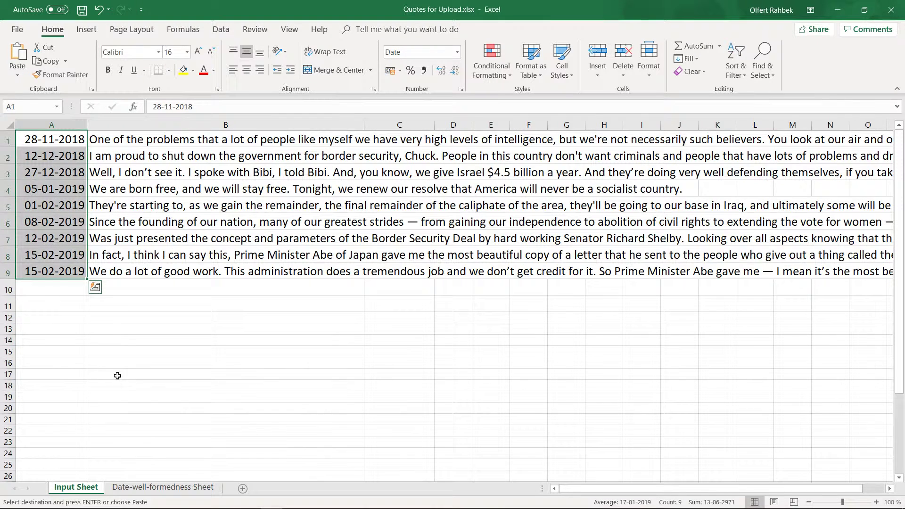
{"action": "right_click", "coordinate": [45, 149]}
{"action": "left_click", "coordinate": [88, 207]}
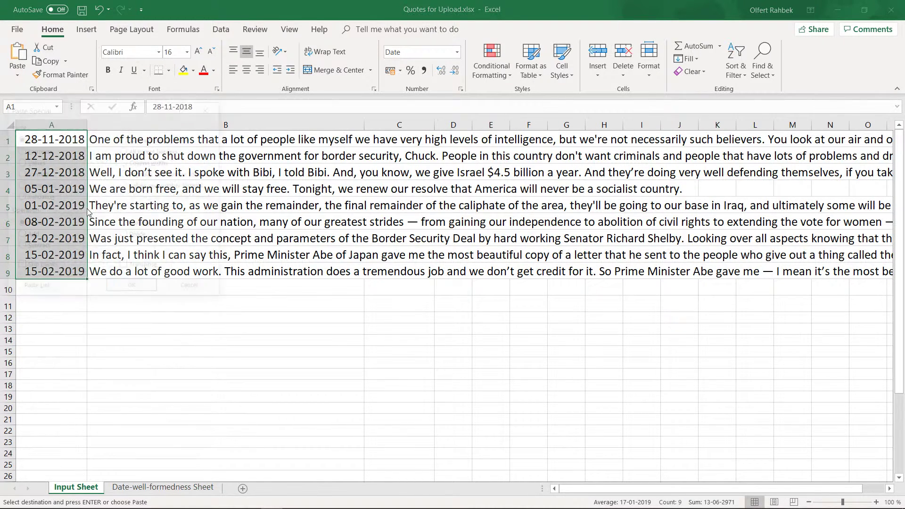
{"action": "left_click", "coordinate": [34, 161]}
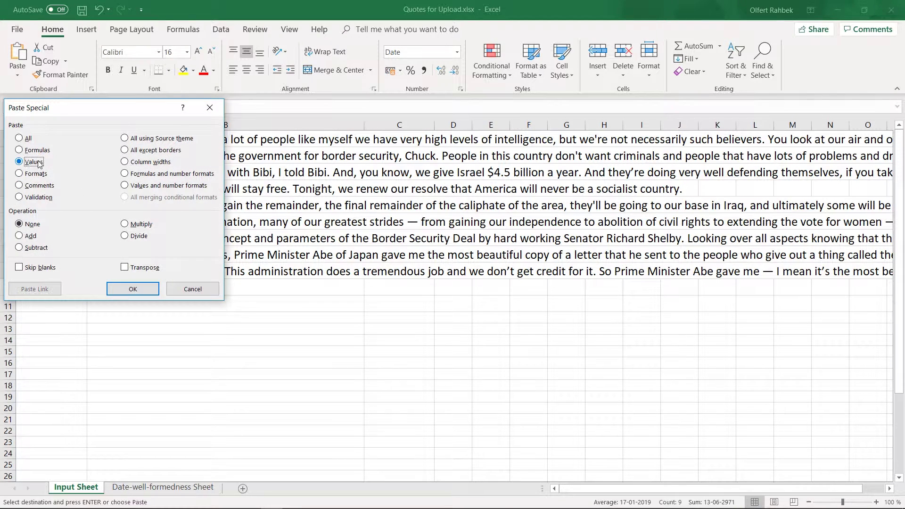
{"action": "left_click", "coordinate": [133, 288]}
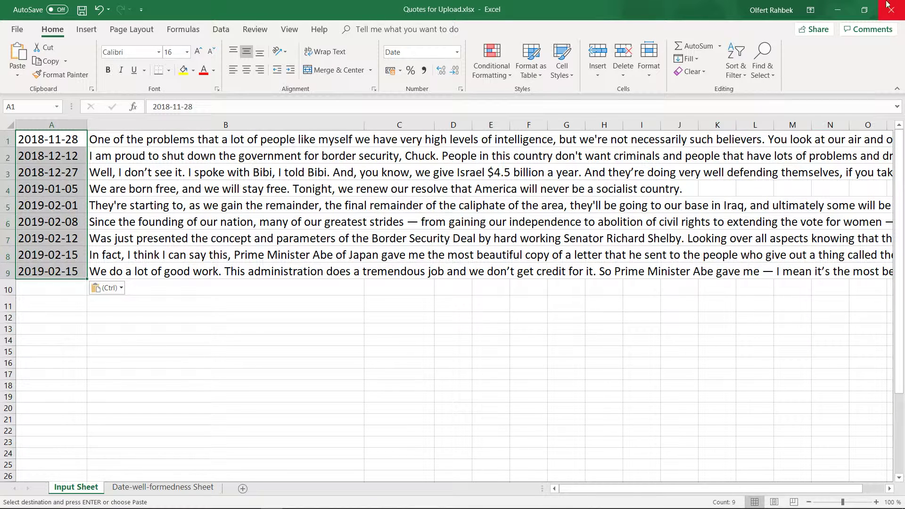
Switch to WordMaps in the maximized browser and open the upload page of the Political Analyses project.
{"action": "left_click", "coordinate": [837, 10]}
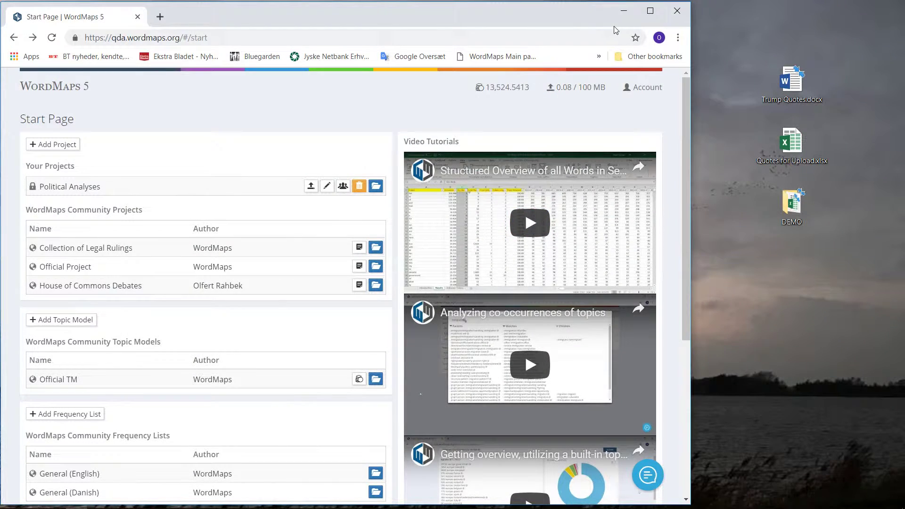
{"action": "left_click", "coordinate": [650, 11]}
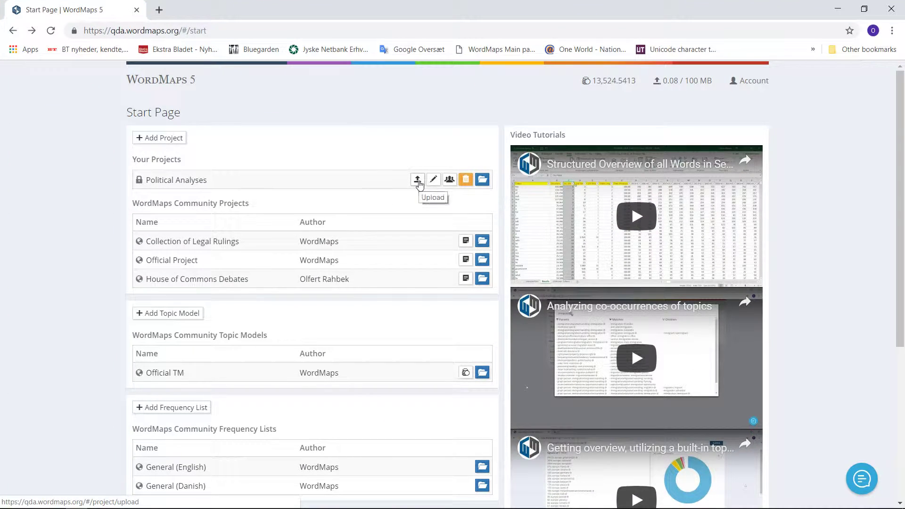
{"action": "left_click", "coordinate": [418, 180]}
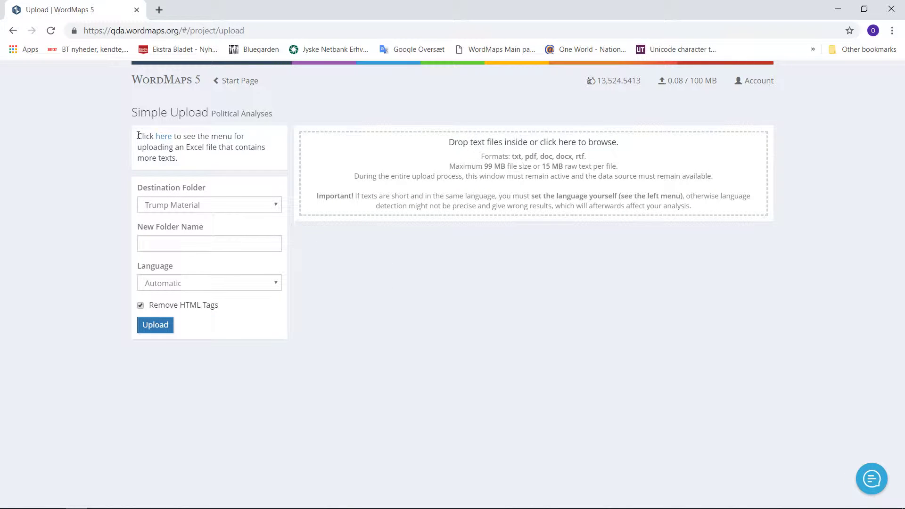
{"action": "left_click_drag", "start_coordinate": [137, 135], "coordinate": [223, 163]}
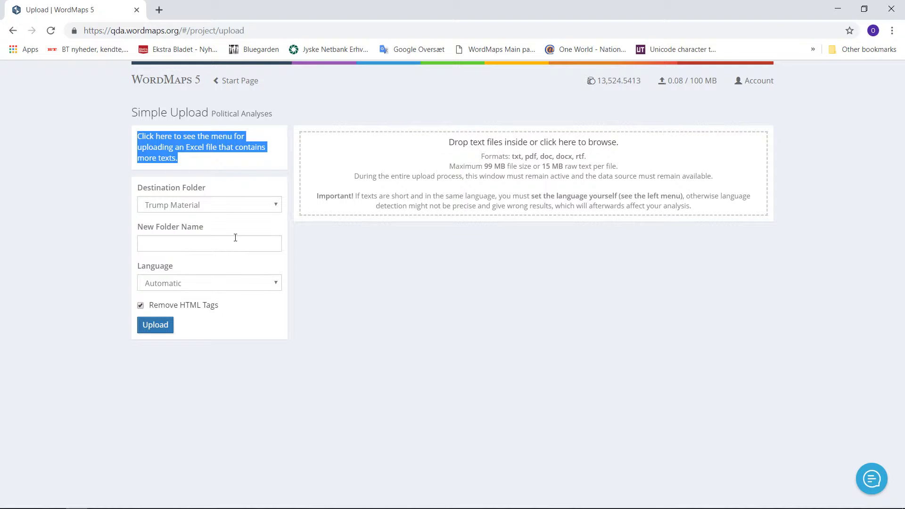
Switch to the Excel upload form, choose Quotes.xlsx, and upload it to the Trump Material folder with automatic language detection.
{"action": "left_click", "coordinate": [69, 243]}
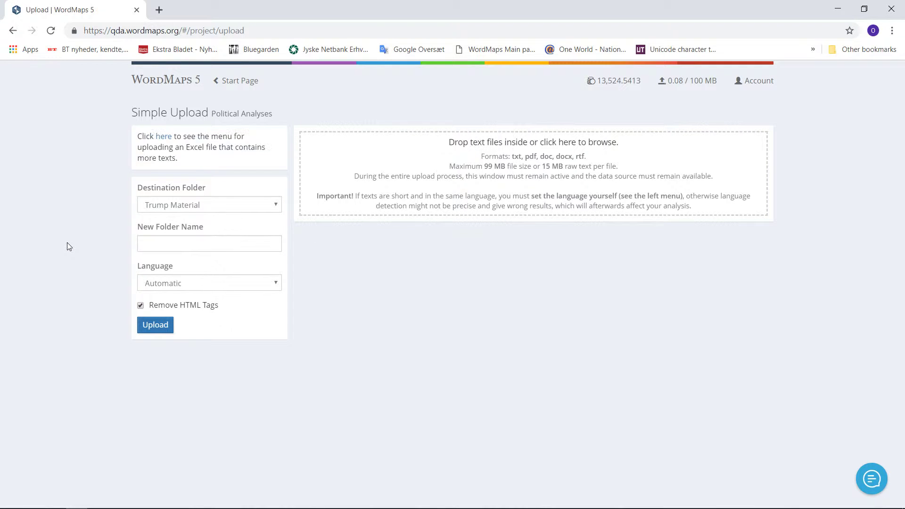
{"action": "left_click", "coordinate": [165, 141]}
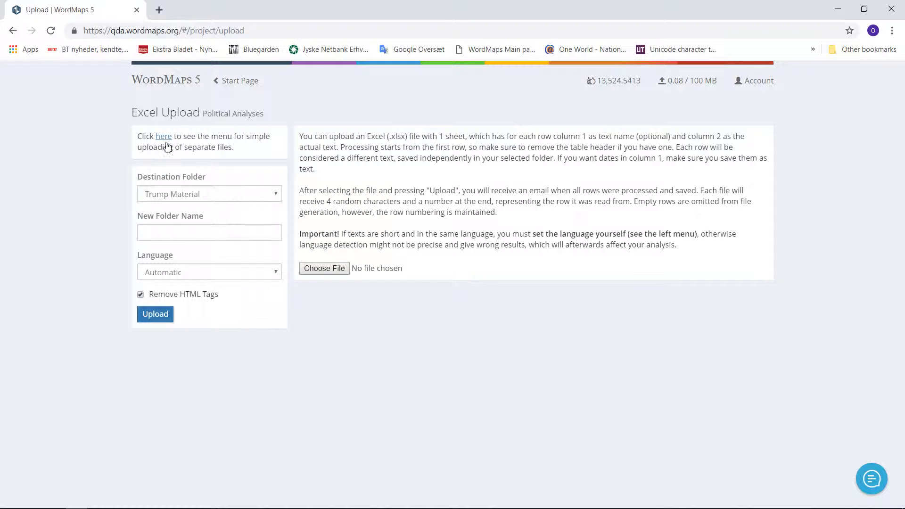
{"action": "left_click", "coordinate": [316, 270]}
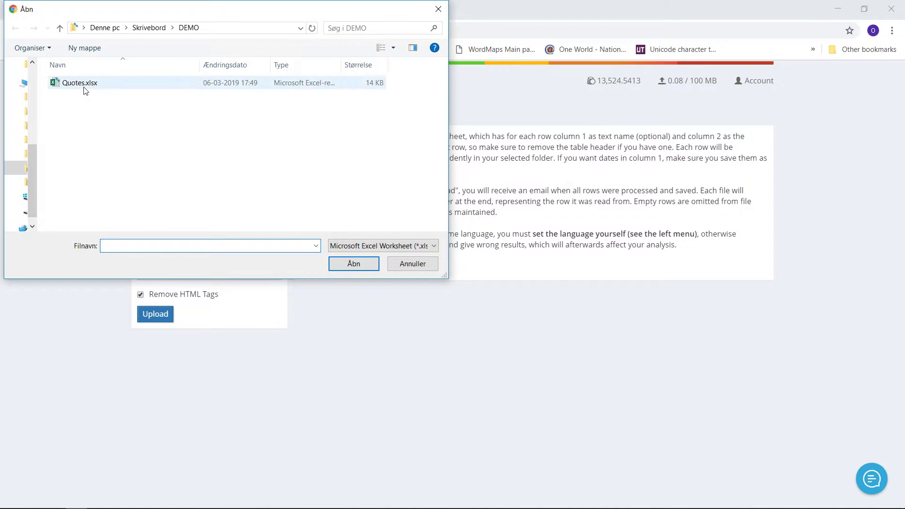
{"action": "double_click", "coordinate": [85, 90]}
{"action": "left_click", "coordinate": [155, 315]}
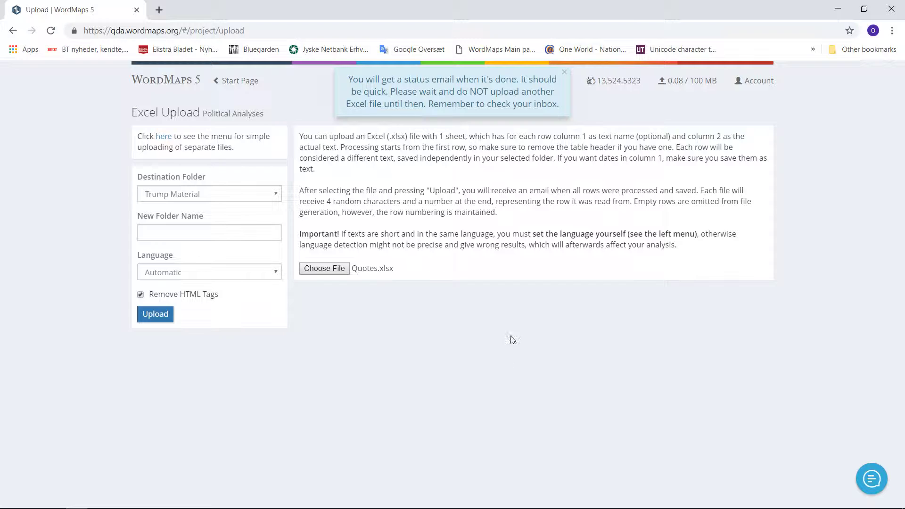
{"action": "left_click", "coordinate": [564, 72]}
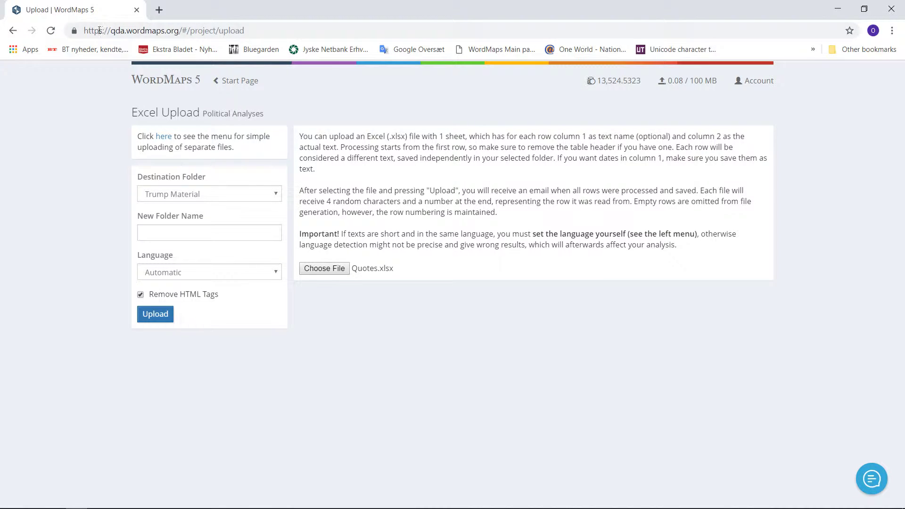
Return to the Start Page, open the Political Analyses workspace and expand the Trump Material folder.
{"action": "left_click", "coordinate": [12, 31]}
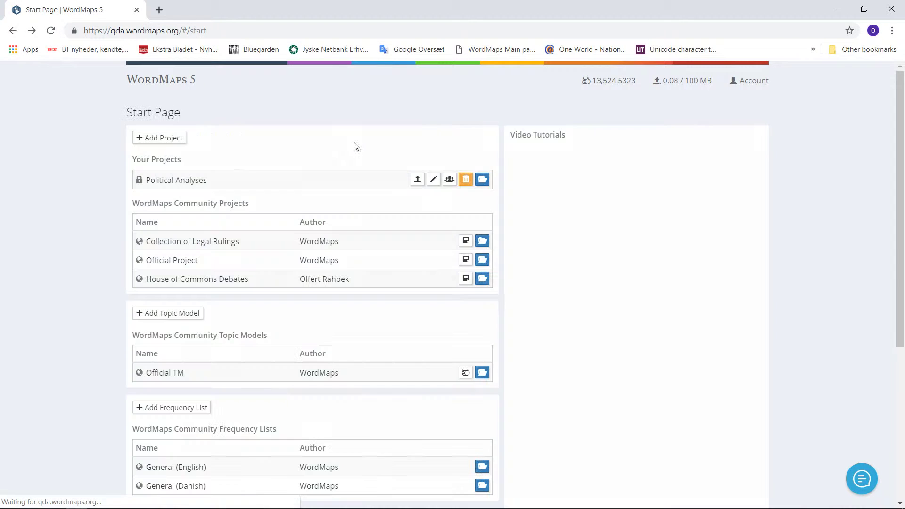
{"action": "left_click", "coordinate": [485, 180]}
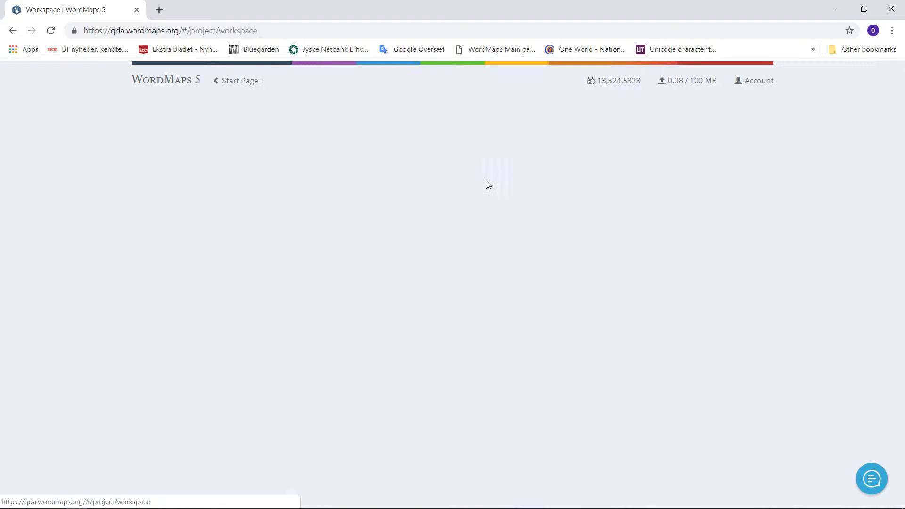
{"action": "left_click", "coordinate": [353, 157]}
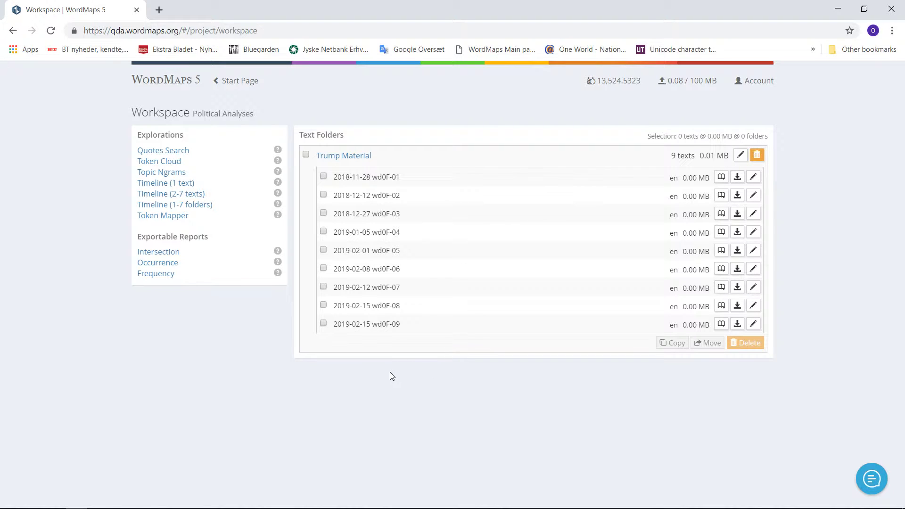
Check the date parts in the names of the first and last uploaded texts in the Trump Material folder.
{"action": "double_click", "coordinate": [341, 177]}
{"action": "double_click", "coordinate": [366, 177]}
{"action": "double_click", "coordinate": [341, 324]}
{"action": "double_click", "coordinate": [356, 324]}
{"action": "double_click", "coordinate": [366, 324]}
Run a Timeline (1-7 folders) exploration on all Trump Material texts for the criterion "bibi" and review the resulting chart and text list.
{"action": "left_click", "coordinate": [306, 157]}
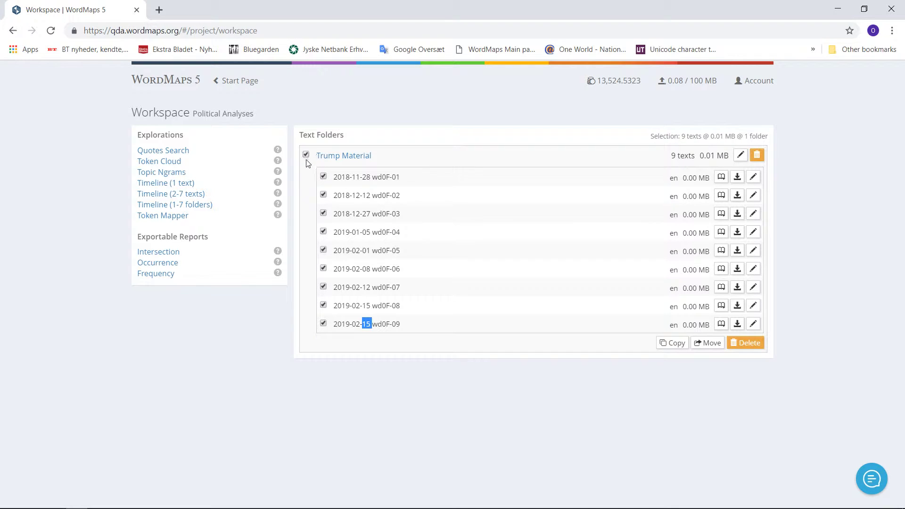
{"action": "left_click", "coordinate": [187, 206]}
{"action": "left_click", "coordinate": [236, 127]}
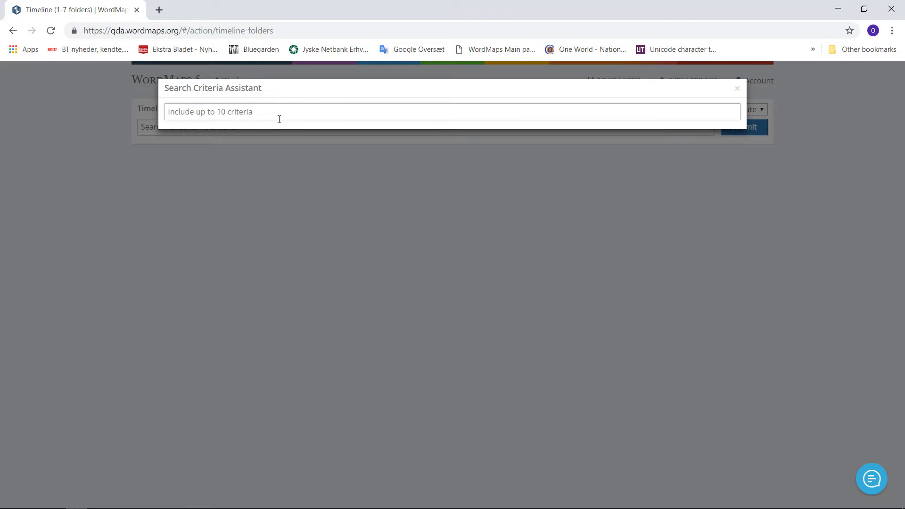
{"action": "type", "text": "bibi"}
{"action": "key", "text": "Return"}
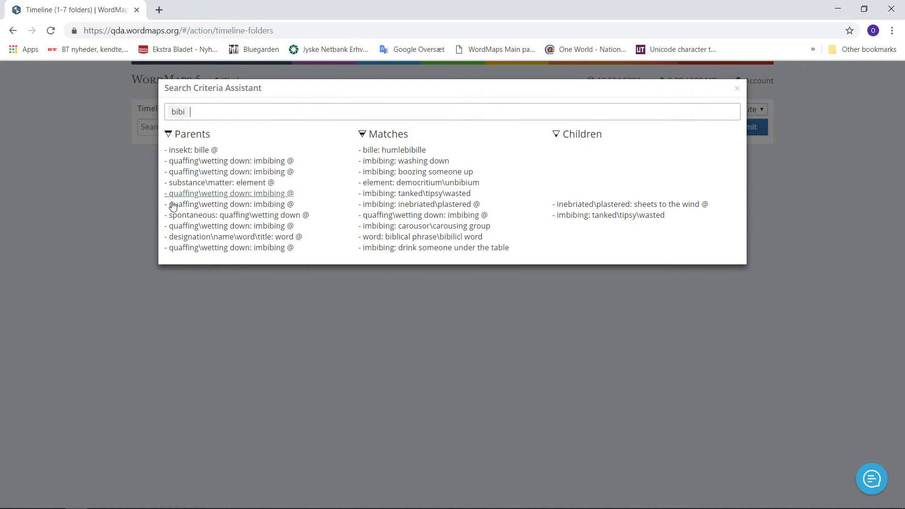
{"action": "left_click", "coordinate": [72, 222]}
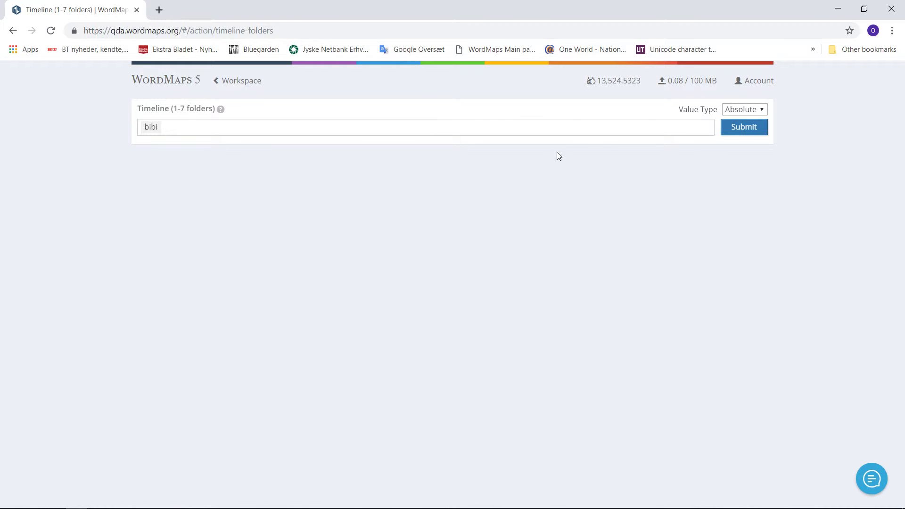
{"action": "left_click", "coordinate": [750, 130]}
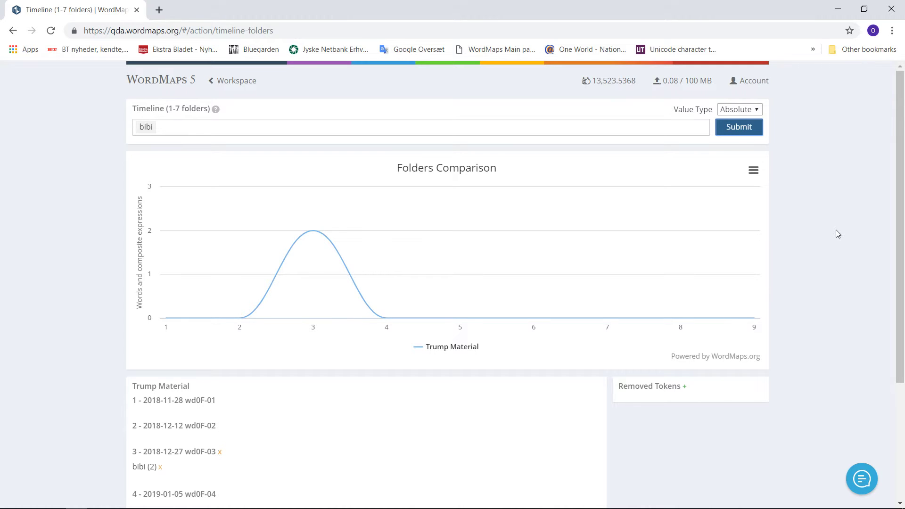
{"action": "scroll", "coordinate": [828, 237], "scroll_direction": "down", "scroll_amount": 3}
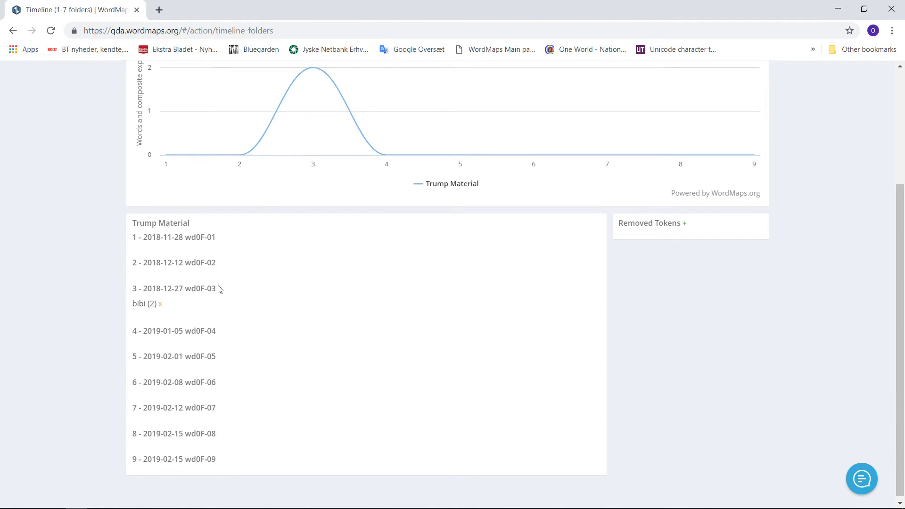
{"action": "scroll", "coordinate": [217, 289], "scroll_direction": "up", "scroll_amount": 3}
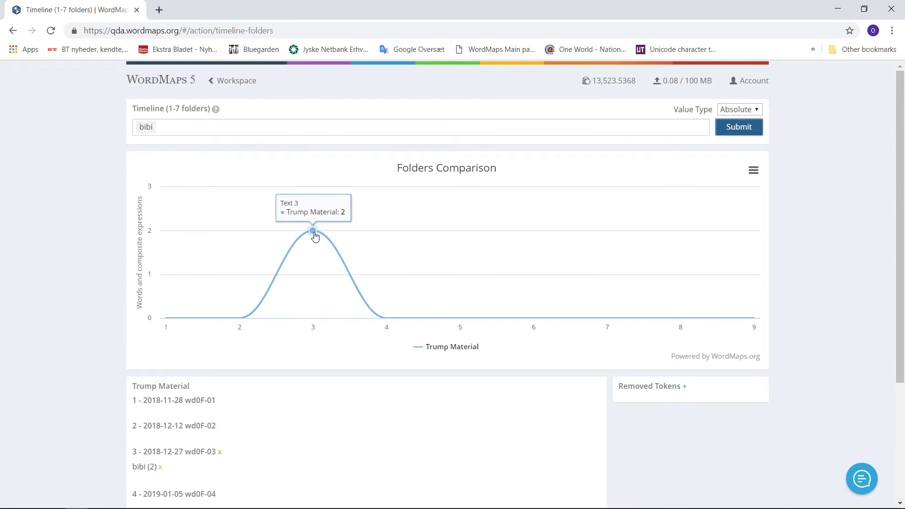